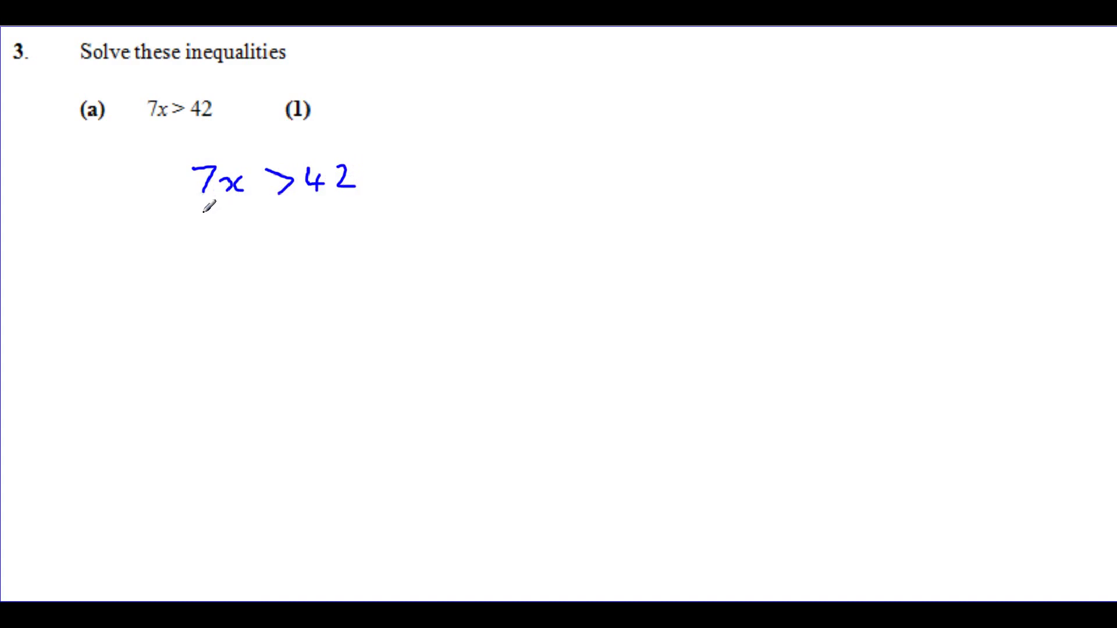
Handwrite x > 42/7 then x > 6 and underline the final answer x > 6
mouse_move(234, 229)
left_mouse_down()
mouse_move(234, 247)
mouse_move(364, 238)
mouse_move(347, 248)
mouse_move(366, 249)
mouse_move(355, 273)
left_mouse_up()
mouse_move(248, 318)
left_mouse_down()
mouse_move(262, 337)
mouse_move(321, 340)
left_mouse_up()
left_click_drag(361, 308, 358, 323)
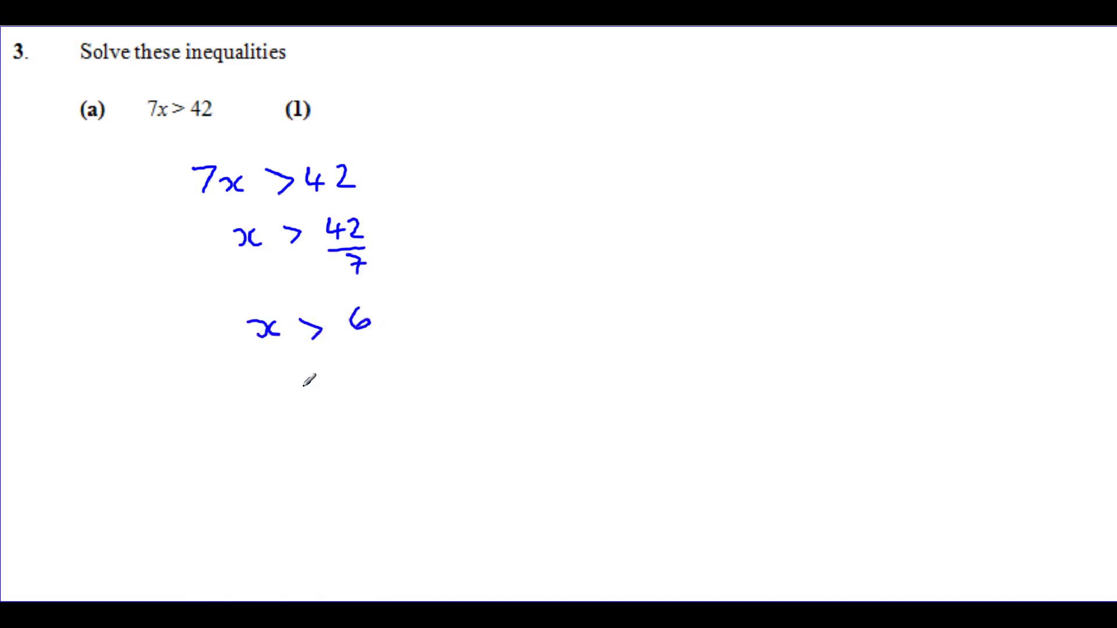
mouse_move(297, 364)
left_mouse_down()
mouse_move(332, 361)
mouse_move(323, 367)
left_mouse_up()
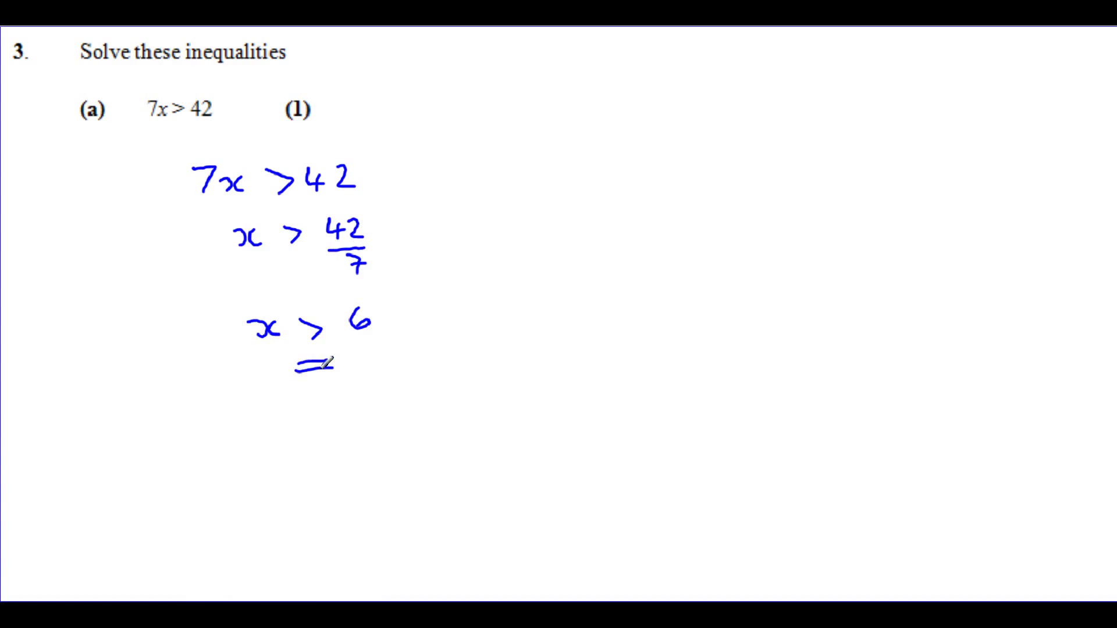